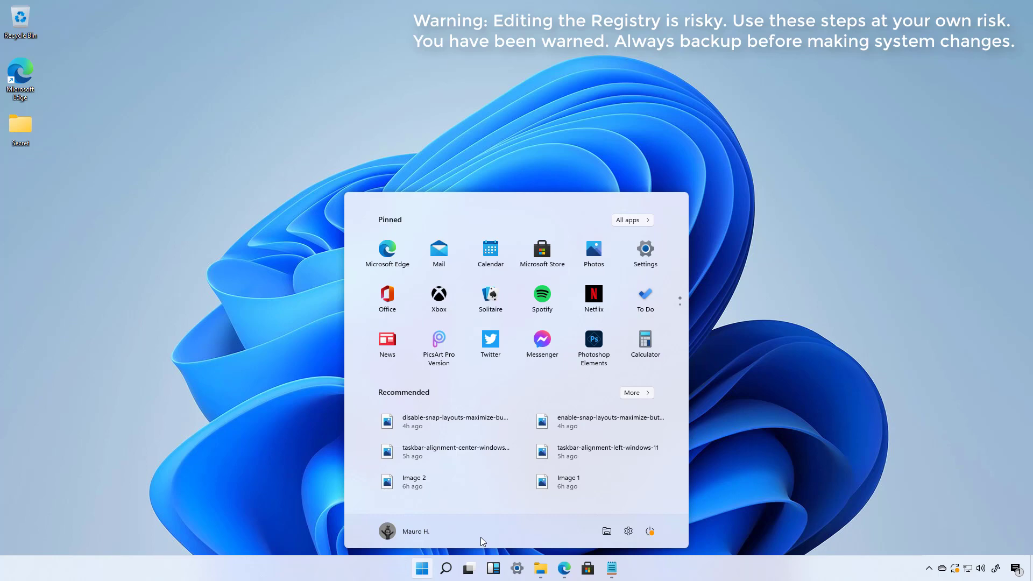
- Launch Registry Editor as administrator and go to HKCU\Software\Microsoft\Windows\CurrentVersion\Explorer\Advanced
type("re")
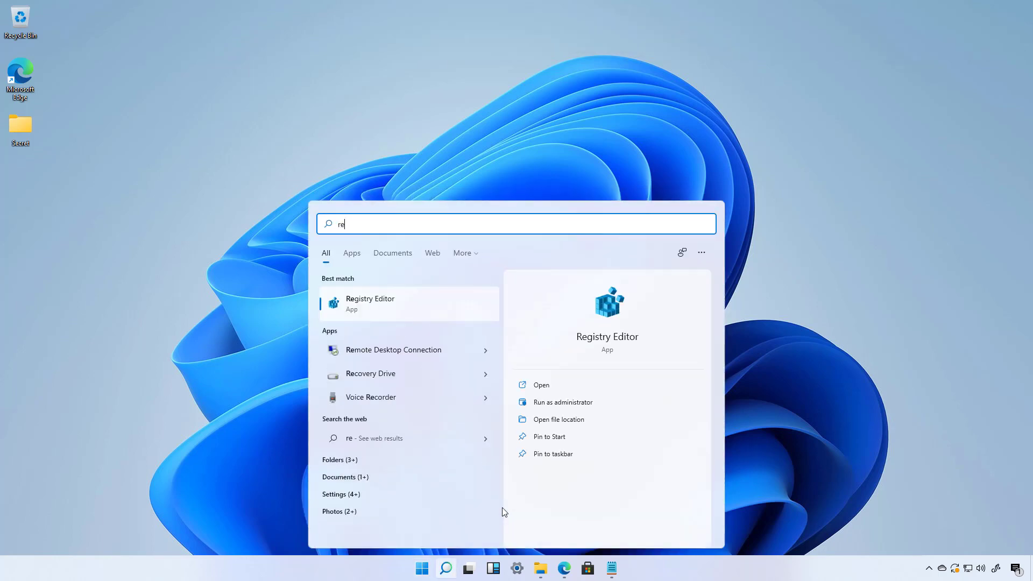
type("gistry")
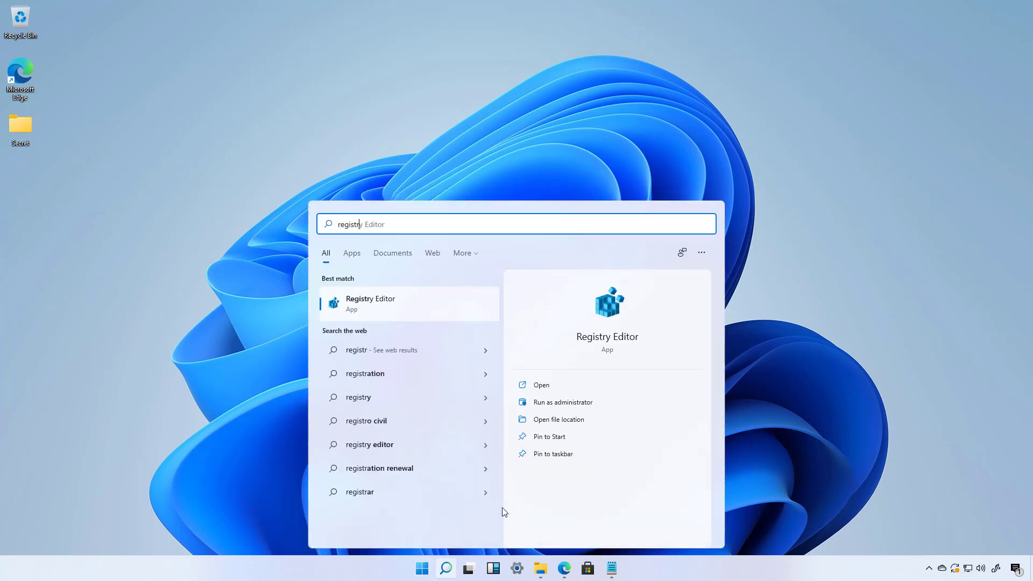
left_click(367, 307)
left_click(432, 351)
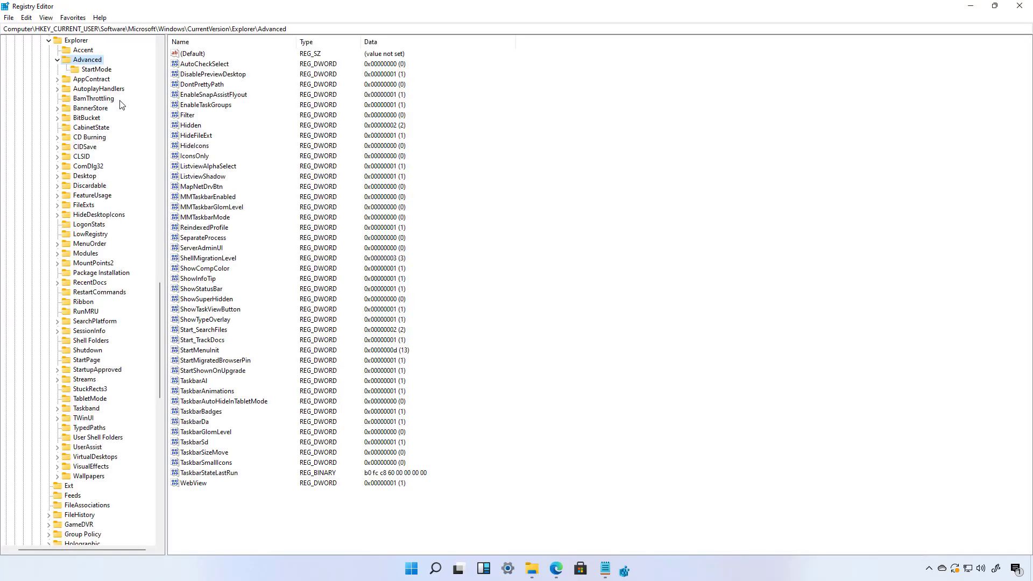
left_click(242, 28)
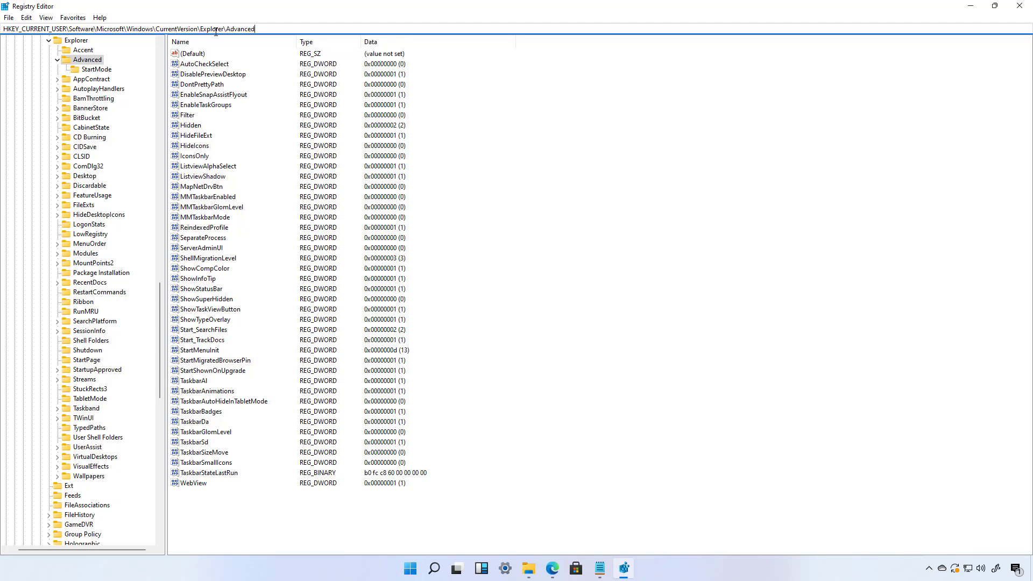
left_click(97, 62)
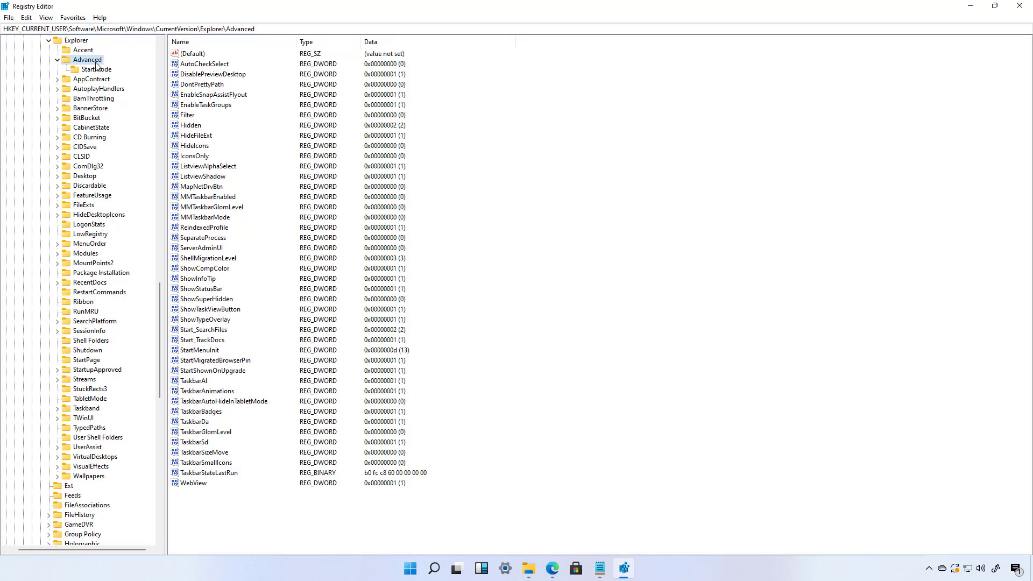
- Create a new DWORD (32-bit) value named Start_ShowClassicMode under the Advanced key
right_click(96, 65)
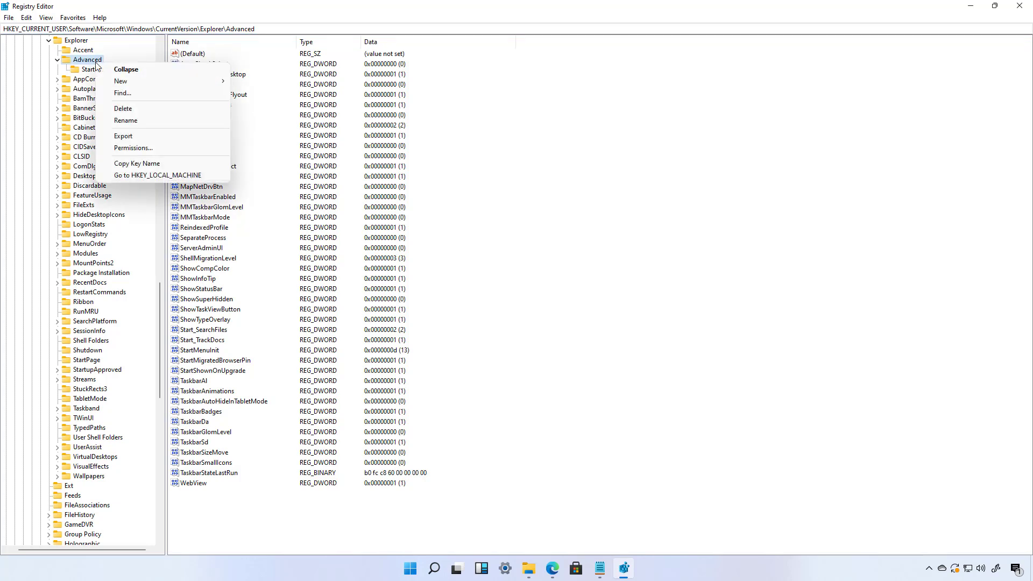
mouse_move(205, 81)
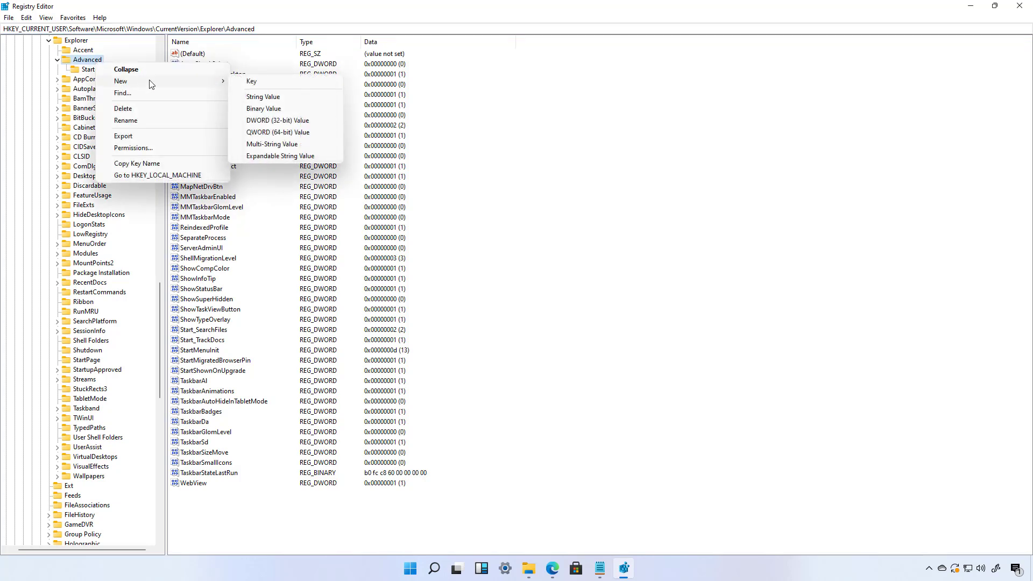
left_click(268, 121)
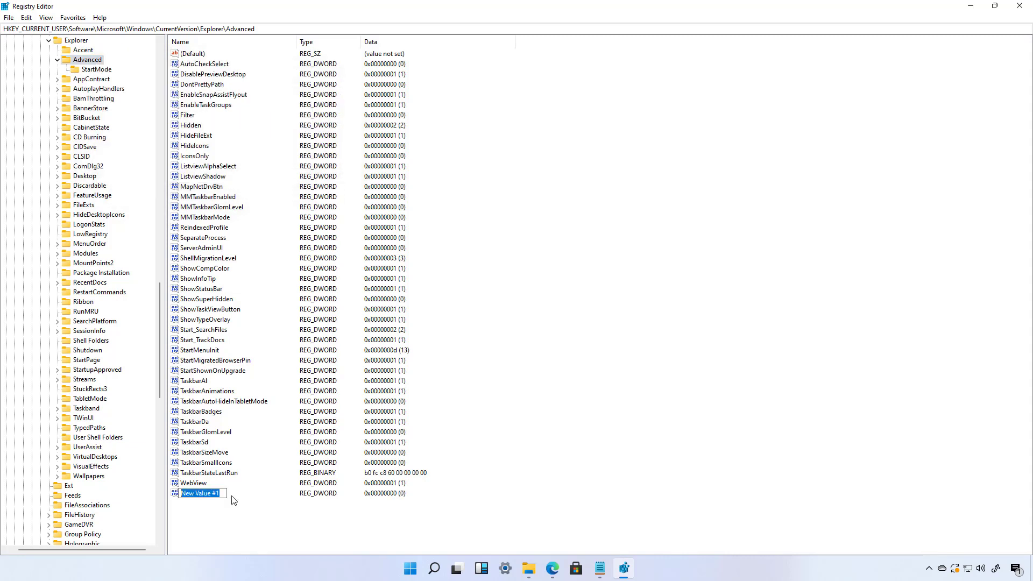
type("Start_ShowClassicMode")
key("Return")
- Set Start_ShowClassicMode's value data to 1
double_click(241, 494)
left_click_drag(99, 57, 169, 151)
type("1")
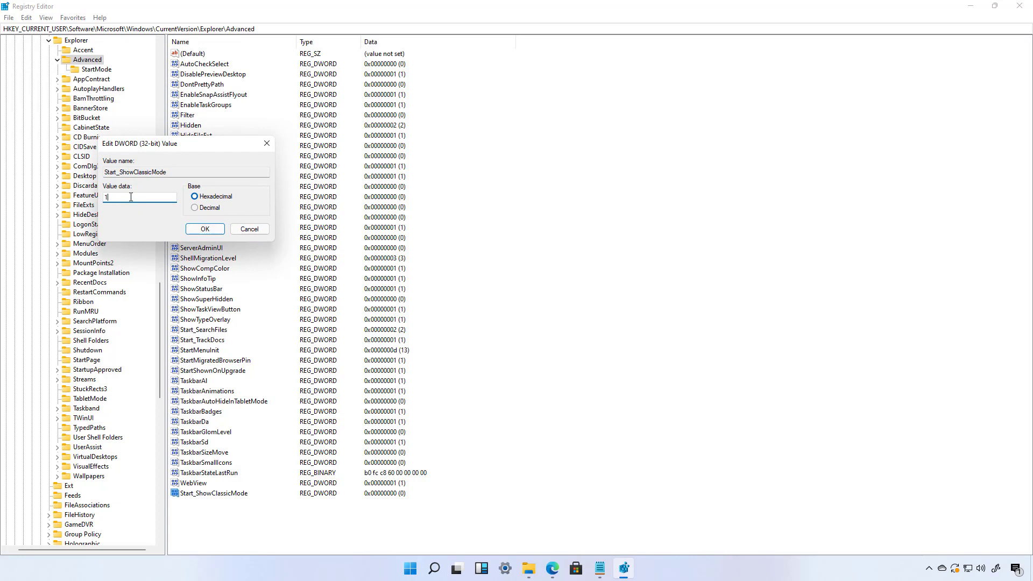
left_click(205, 228)
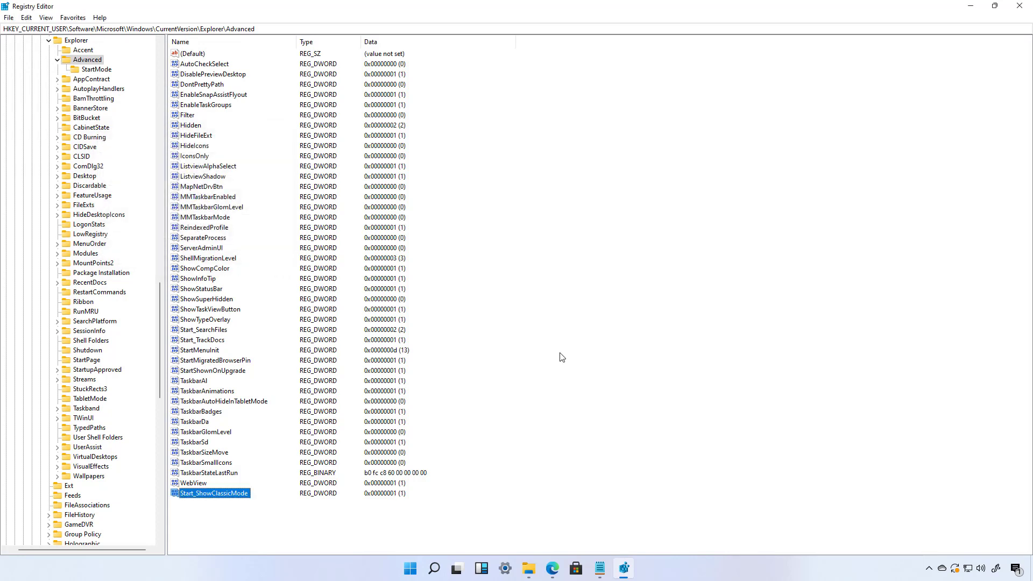
- Close Registry Editor, restart Windows, and open the classic Start menu with its app list and live tiles
left_click(1025, 6)
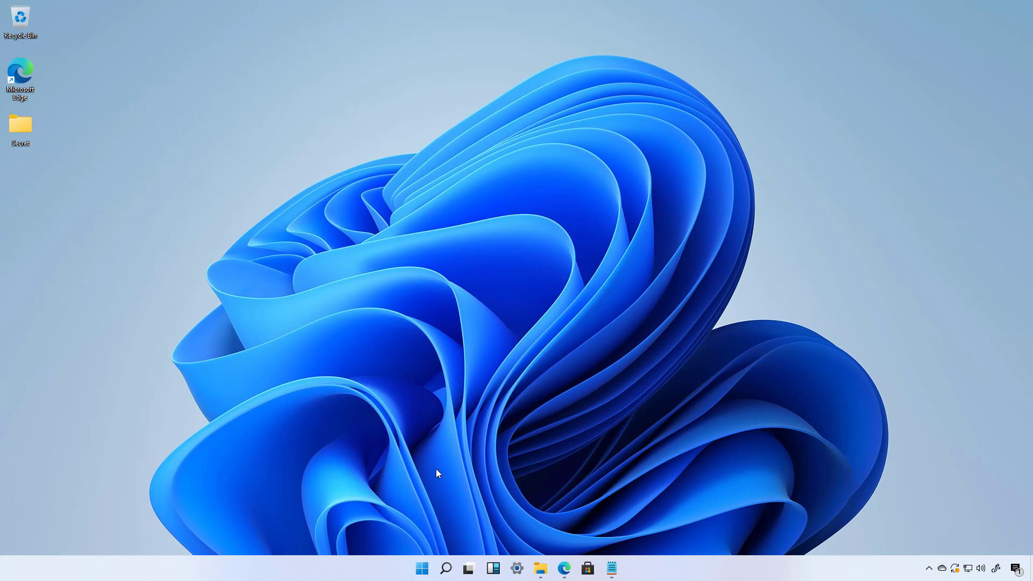
left_click(422, 568)
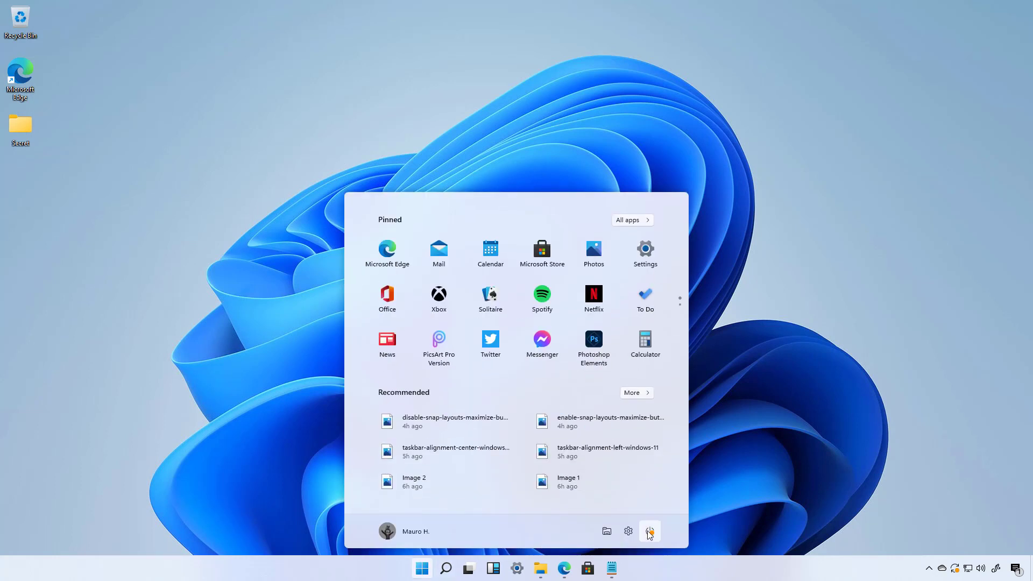
left_click(650, 533)
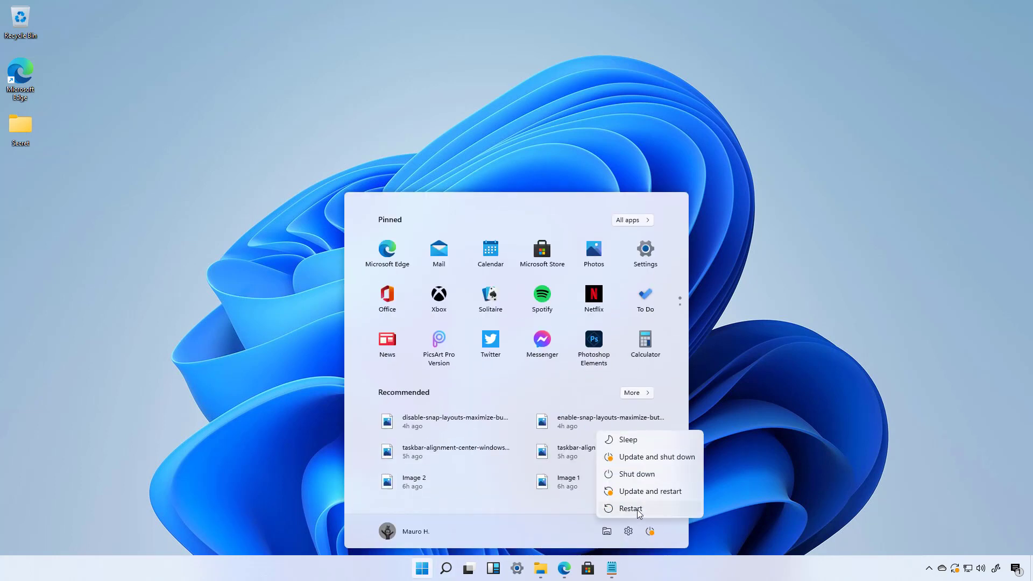
left_click(639, 512)
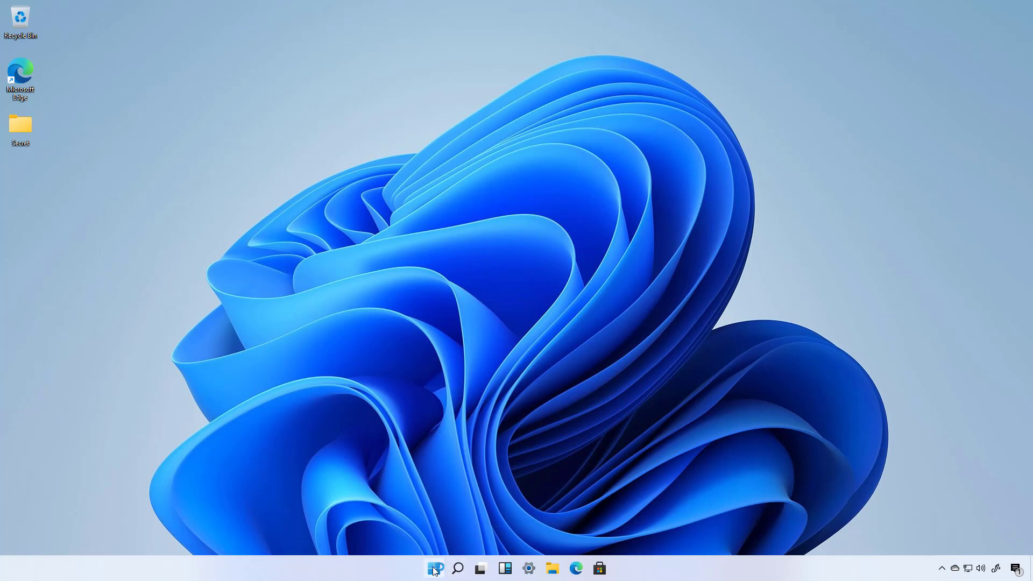
left_click(434, 568)
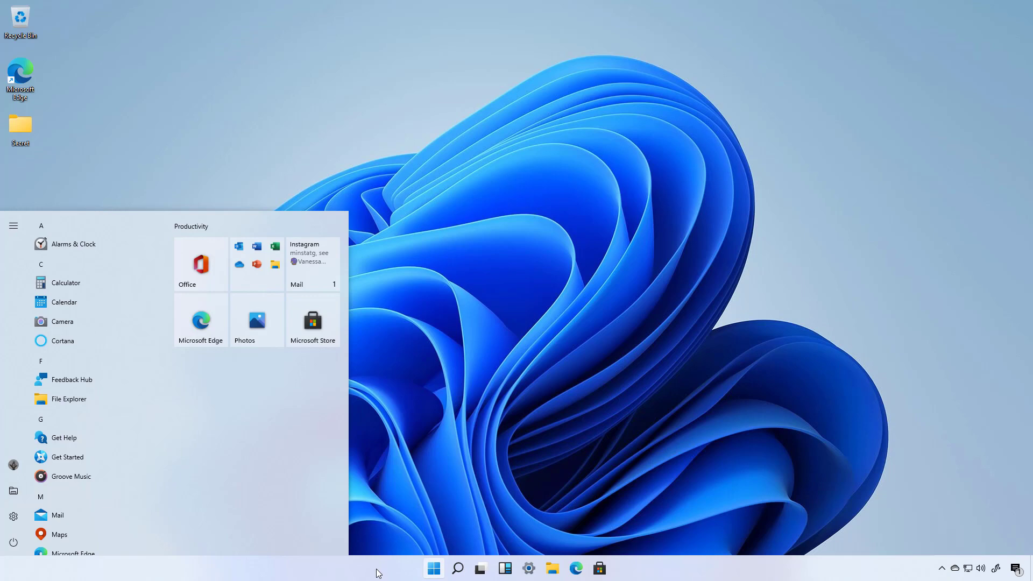
- Set Taskbar alignment to Left in Personalization > Taskbar, then minimize Settings
left_click(526, 570)
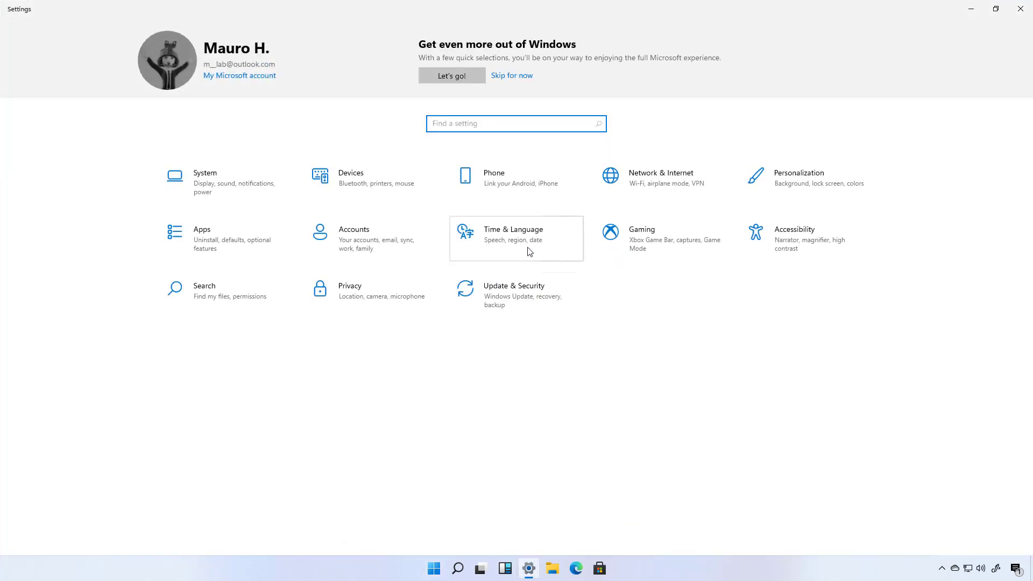
left_click(783, 192)
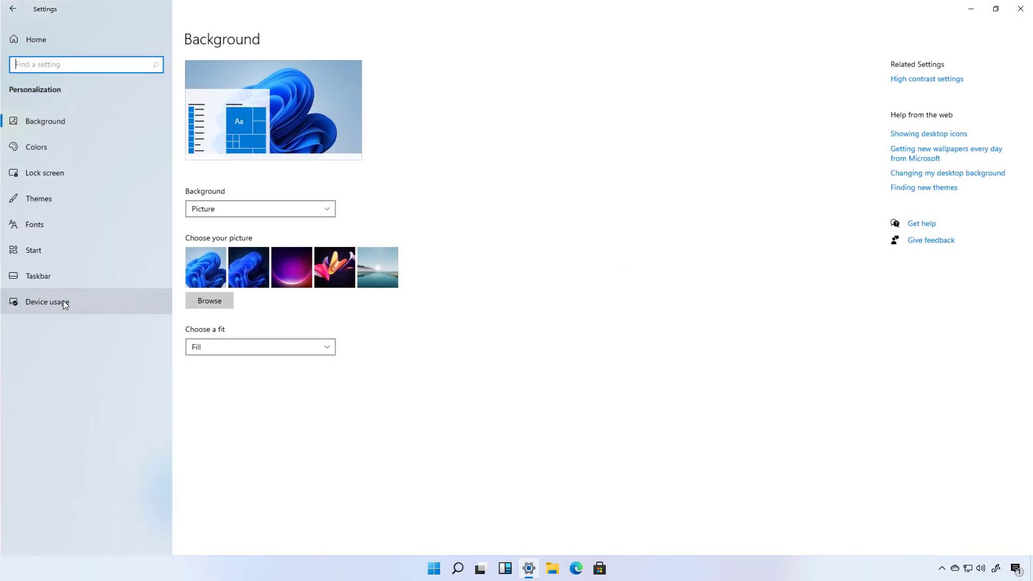
left_click(49, 276)
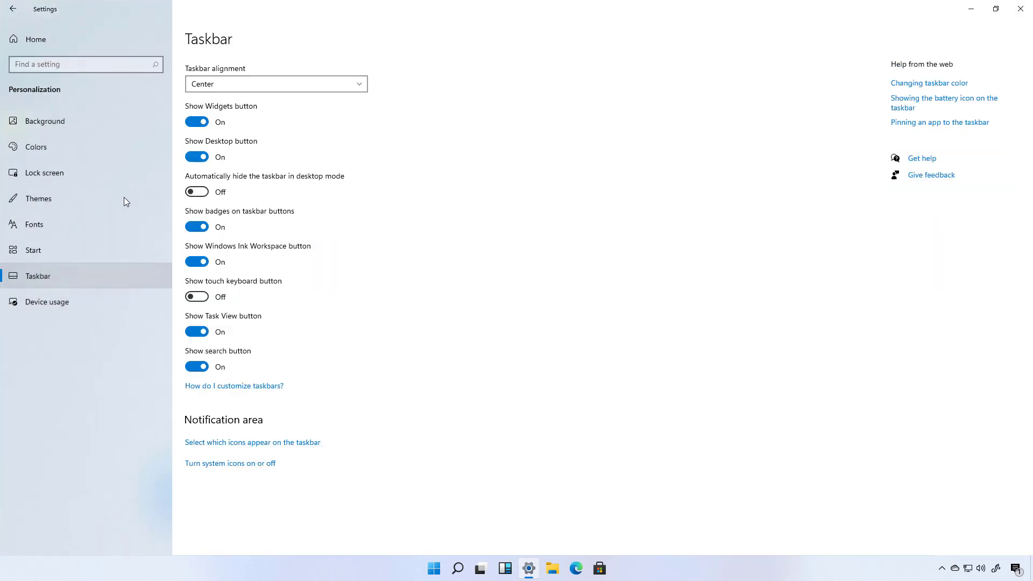
left_click(209, 86)
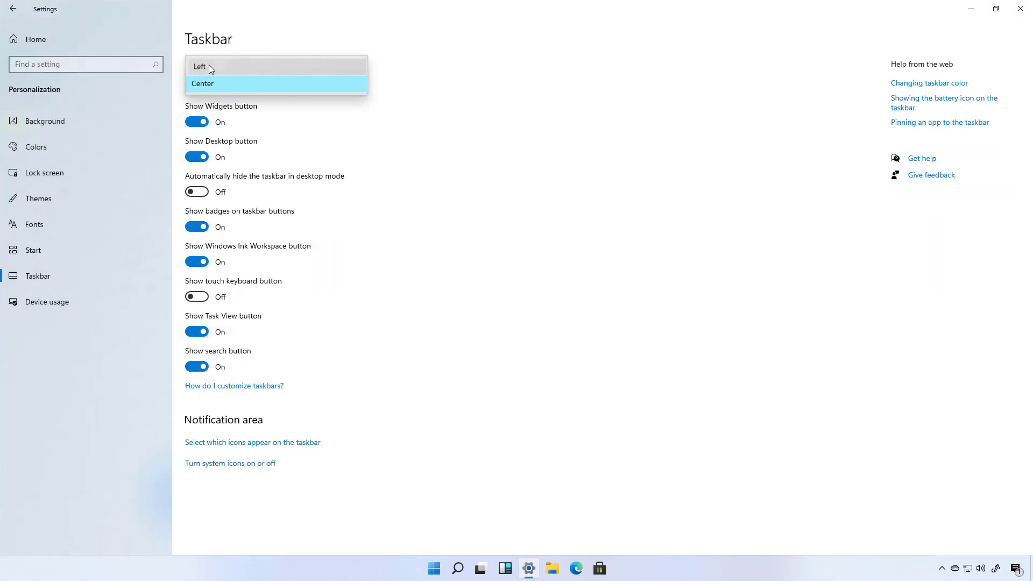
left_click(209, 65)
left_click(971, 9)
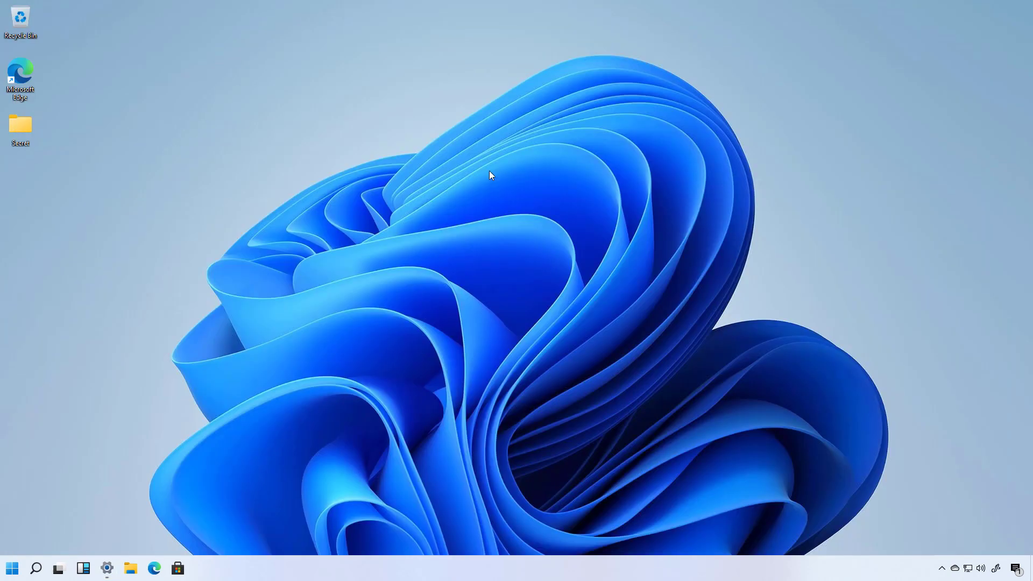
- Search 're' from the classic Start menu and launch Registry Editor as administrator
left_click(11, 568)
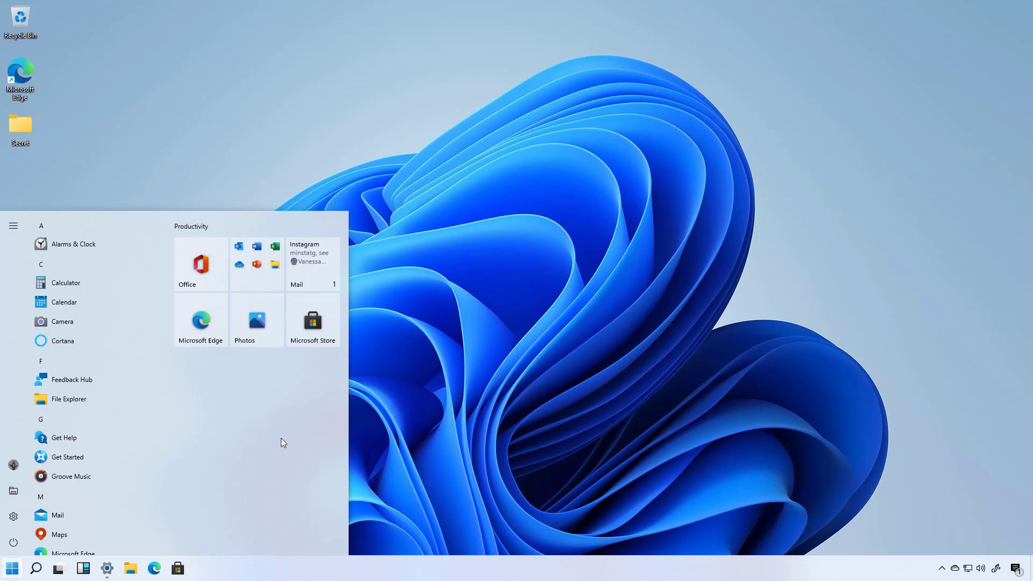
type("re")
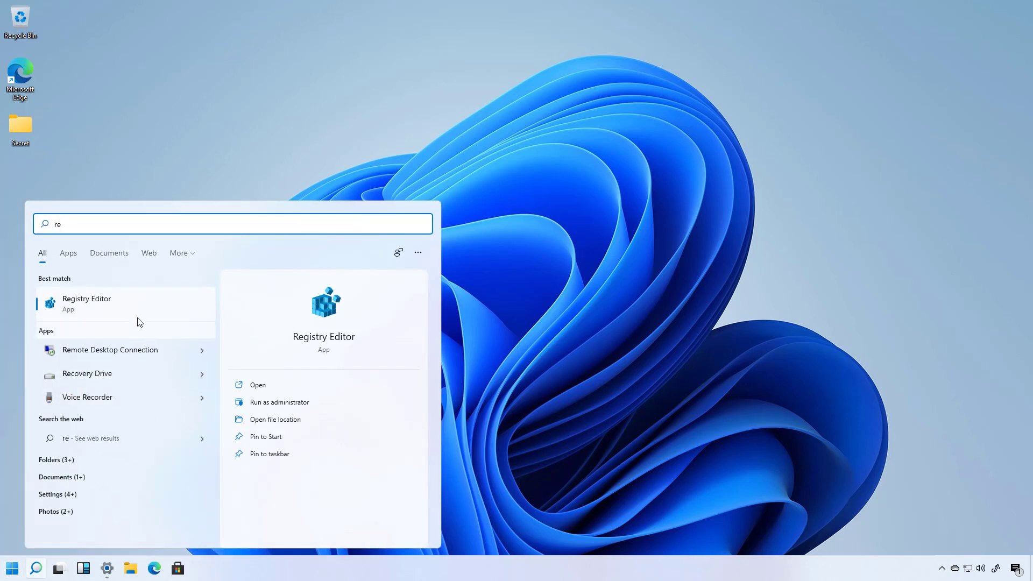
left_click(131, 309)
left_click(424, 352)
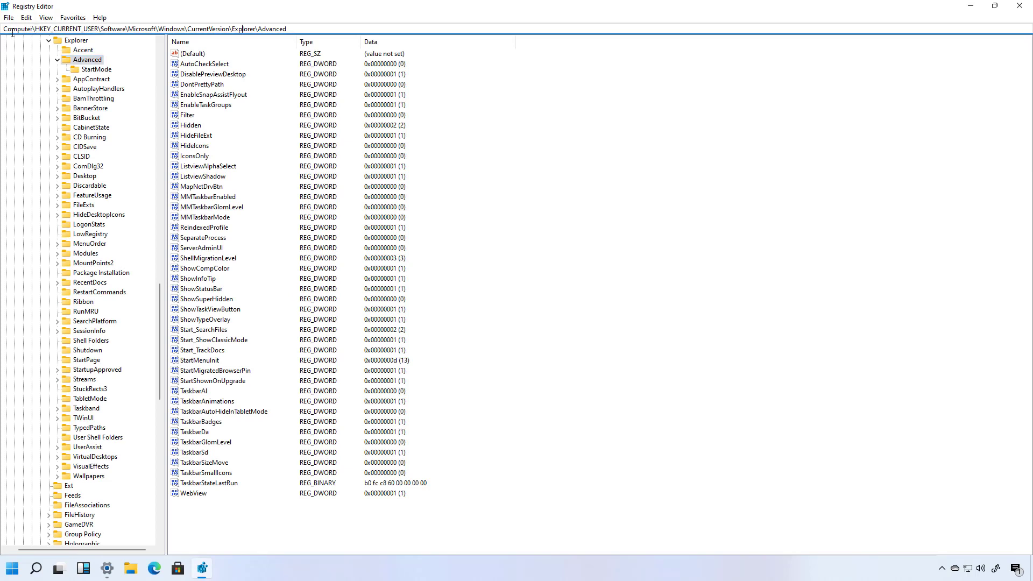
- Change Start_ShowClassicMode's value data from 1 to 0
double_click(220, 343)
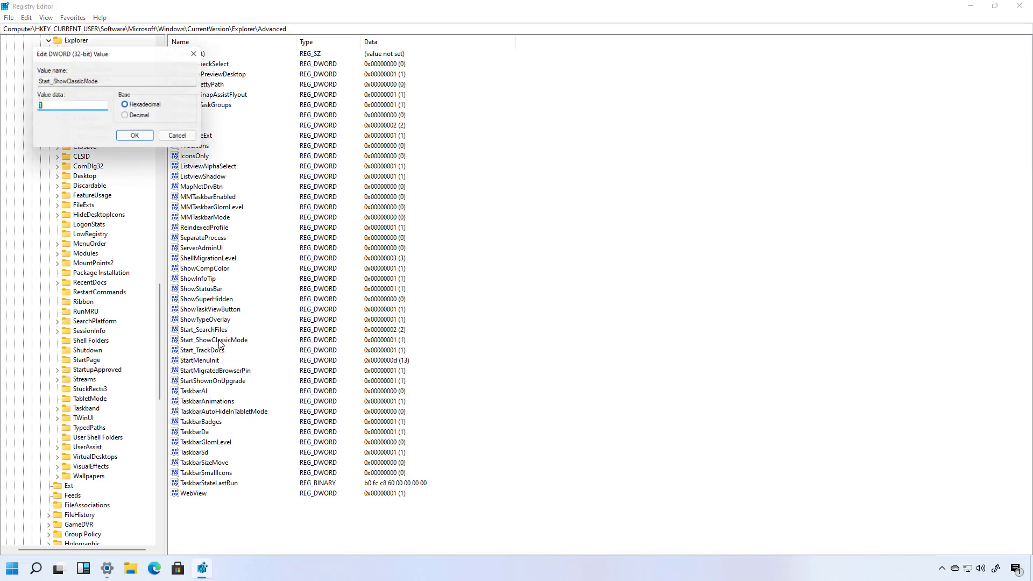
left_click(57, 105)
double_click(33, 106)
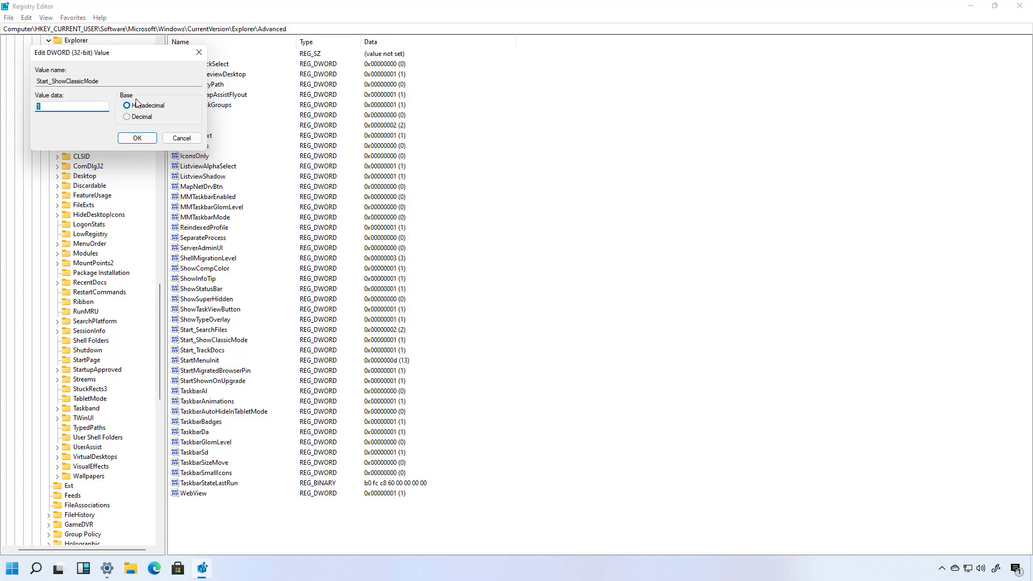
type("0")
left_click(137, 138)
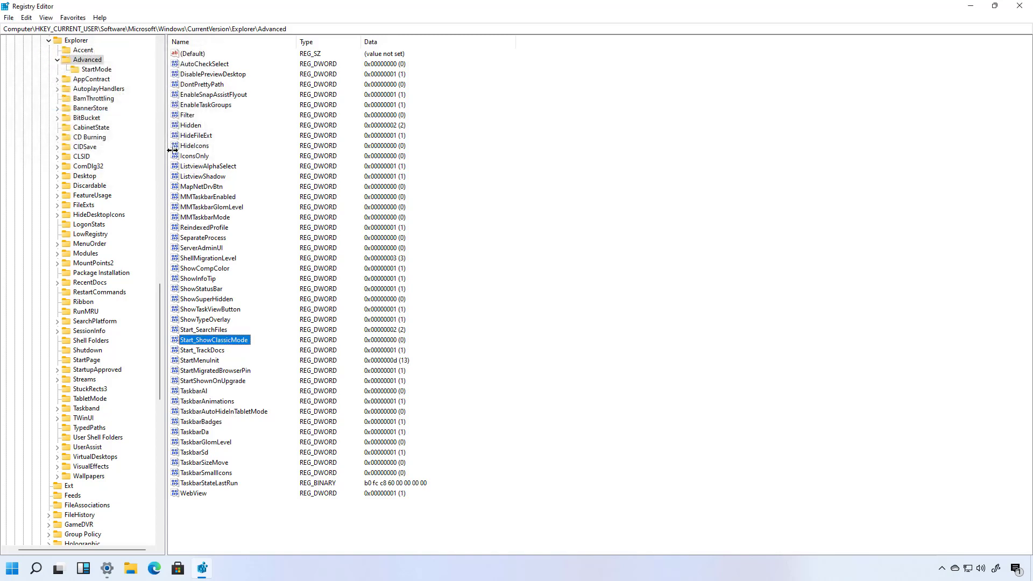
- Close Registry Editor, restart Windows, and confirm the standard Windows 11 Start menu is back
left_click(1019, 12)
left_click(434, 569)
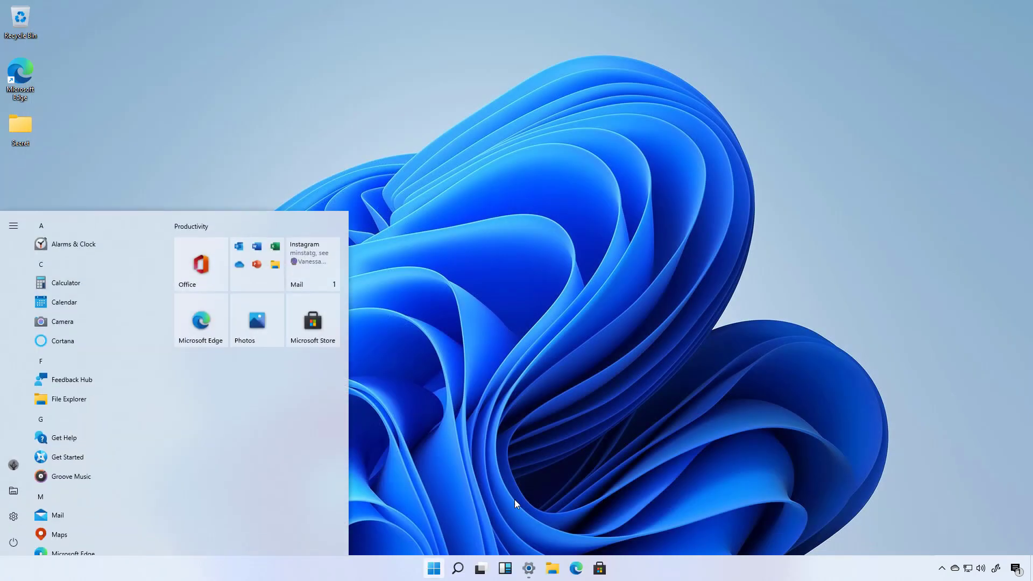
left_click(16, 544)
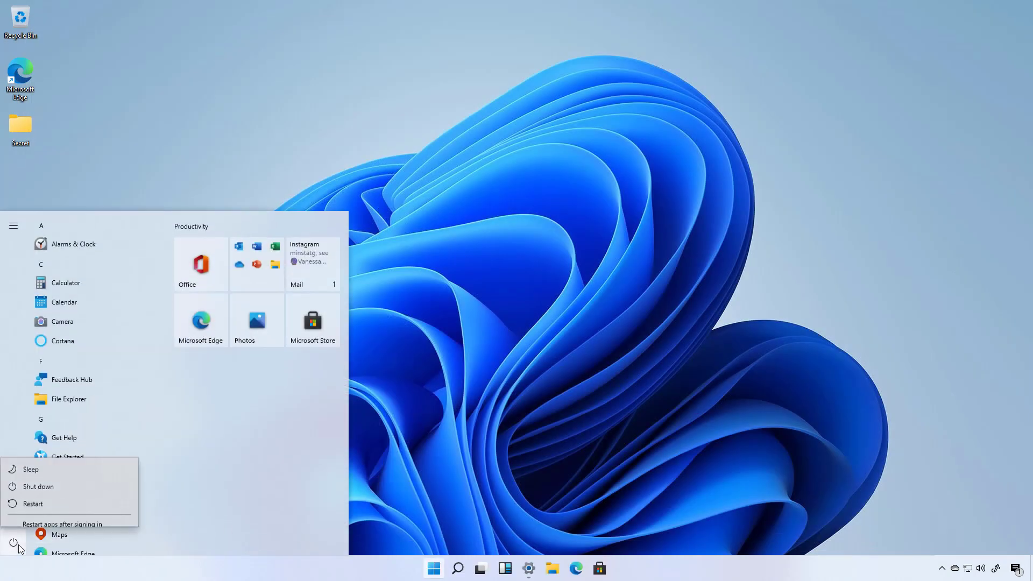
left_click(62, 499)
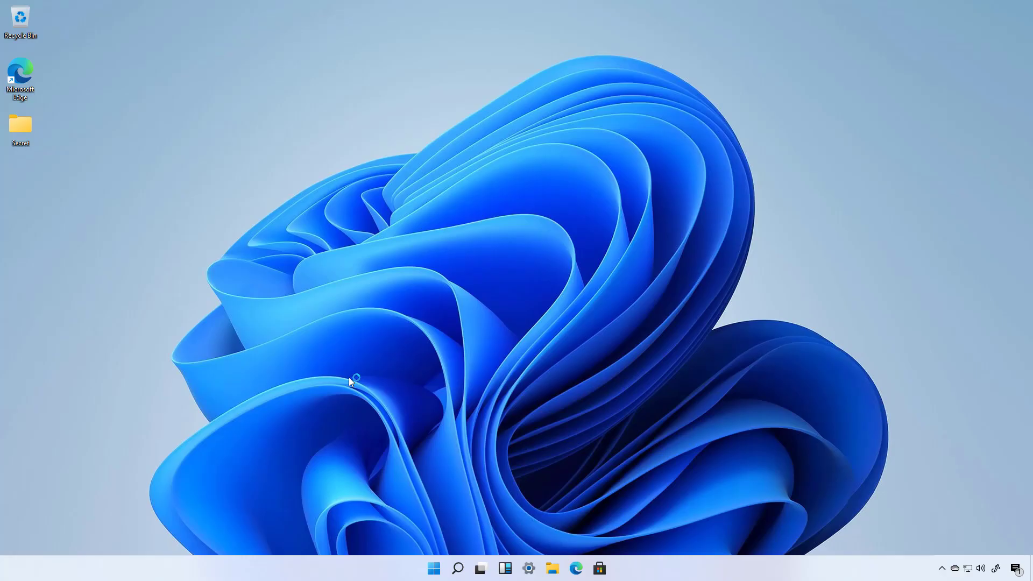
left_click(434, 568)
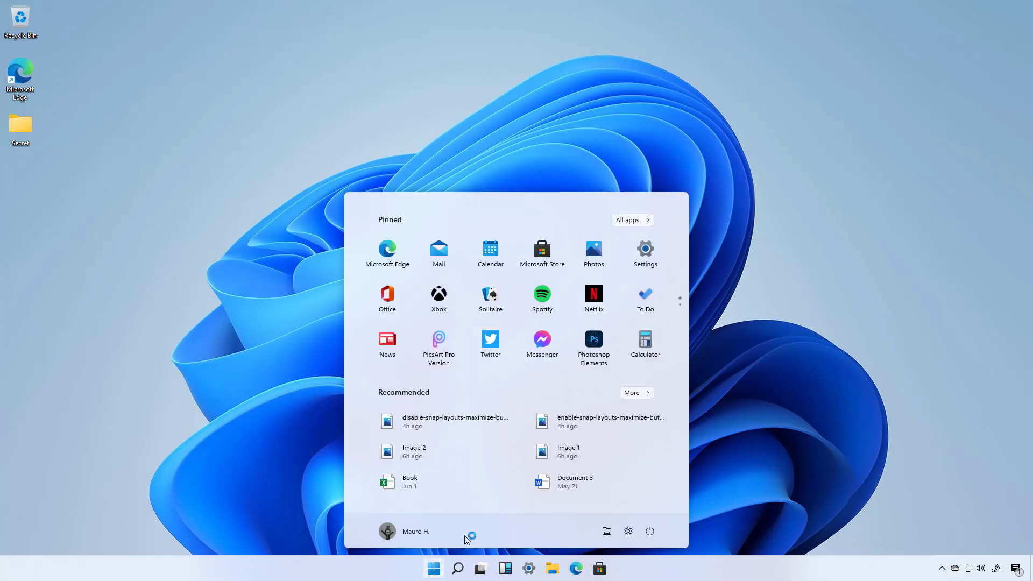